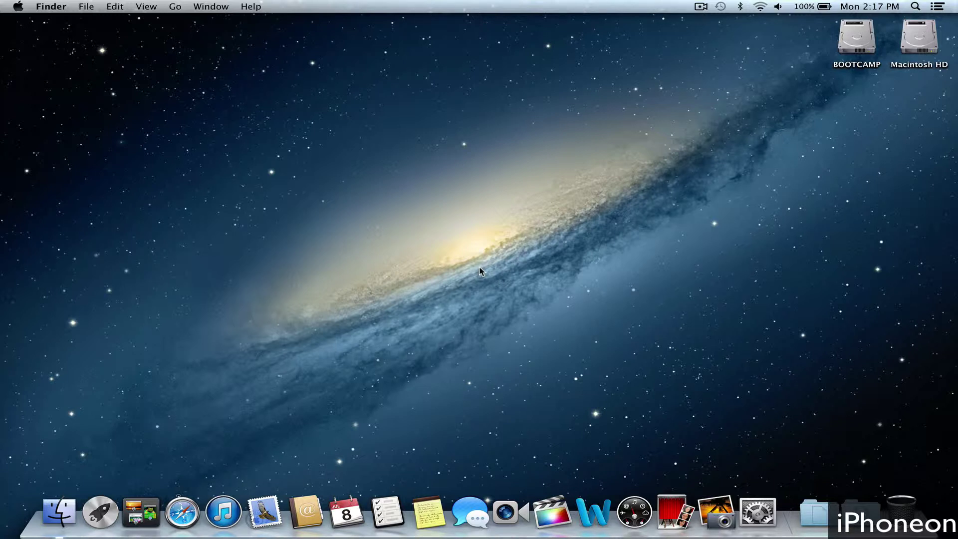
Jump to ~/Library/Preferences/com.apple.desktop.plist via Go to Folder
left_click(179, 8)
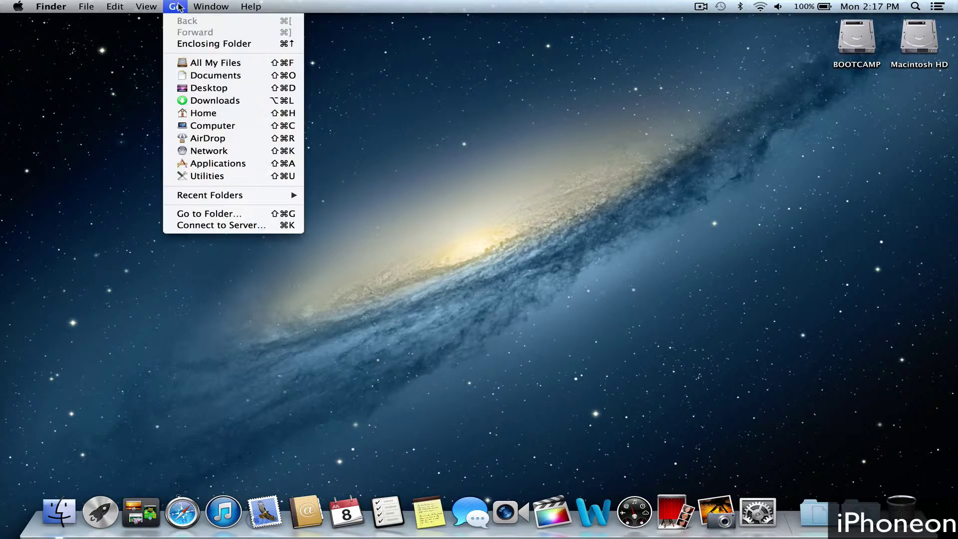
left_click(217, 214)
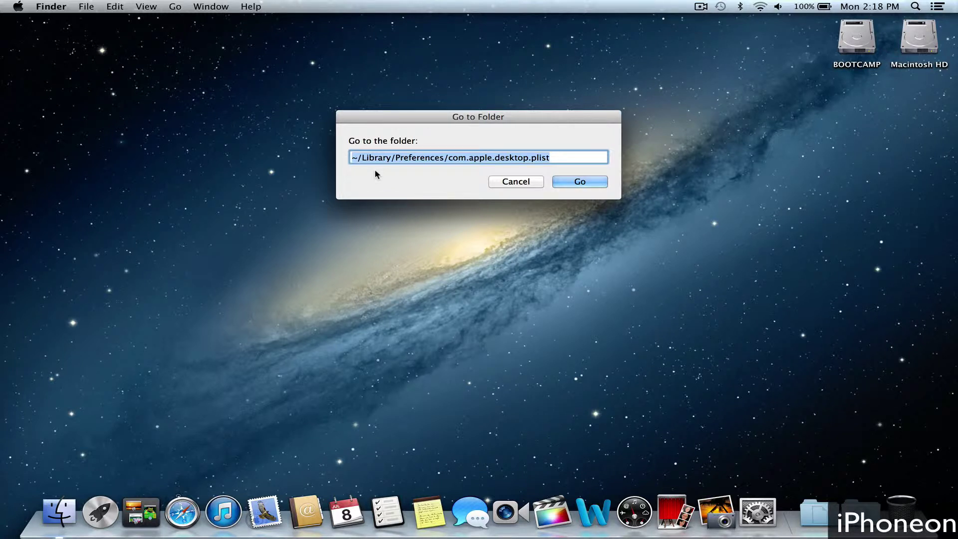
left_click(571, 181)
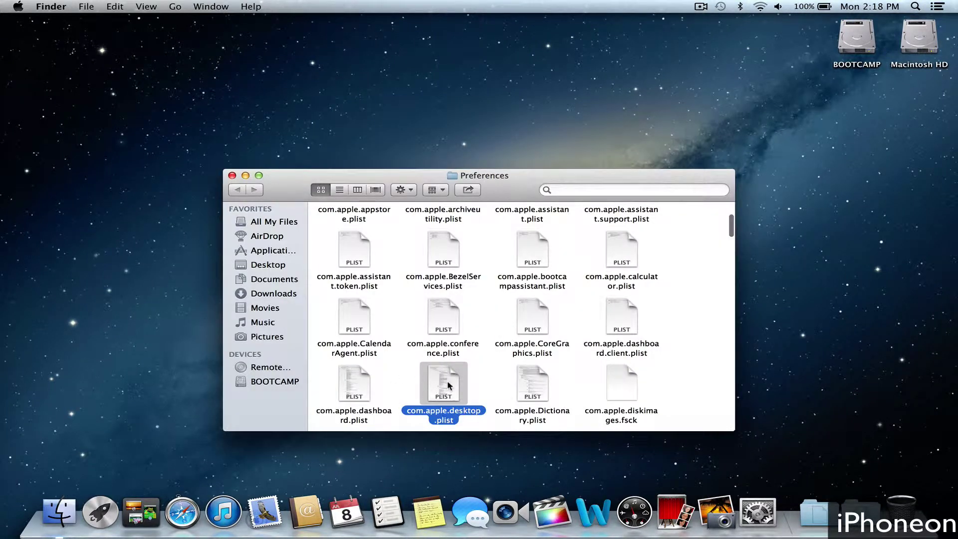
mouse_move(448, 384)
left_mouse_down()
mouse_move(910, 475)
mouse_move(902, 510)
left_mouse_up()
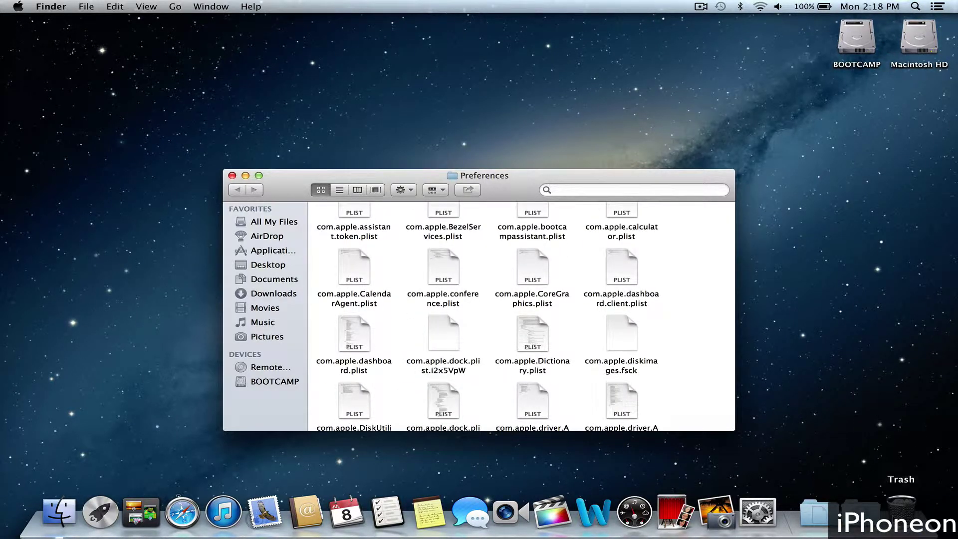
Empty the Trash to erase com.apple.desktop.plist and close the Preferences window
right_click(902, 509)
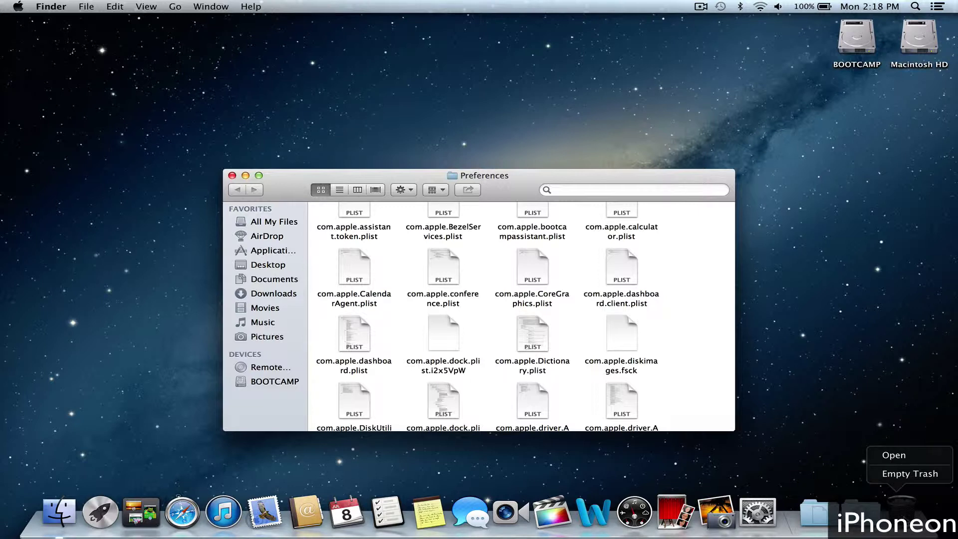
left_click(909, 473)
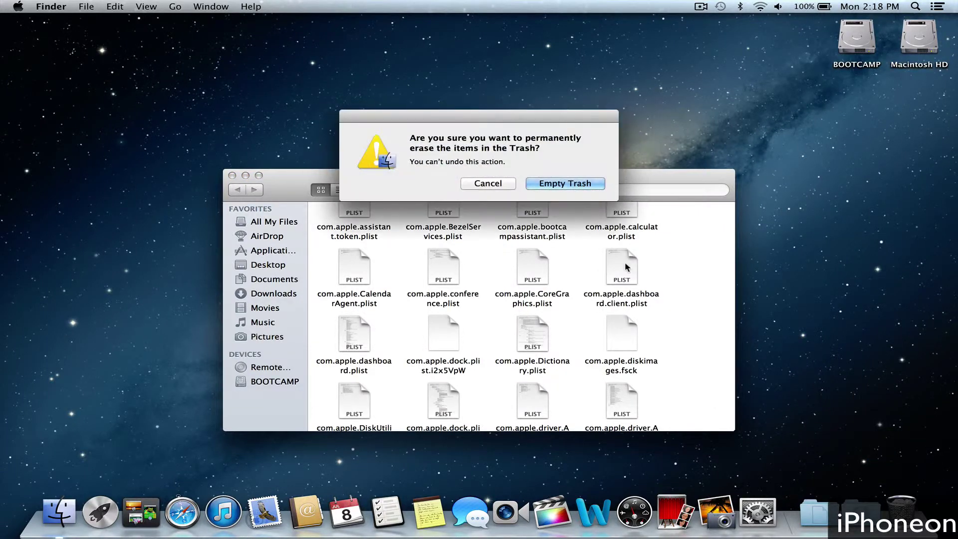
left_click(572, 182)
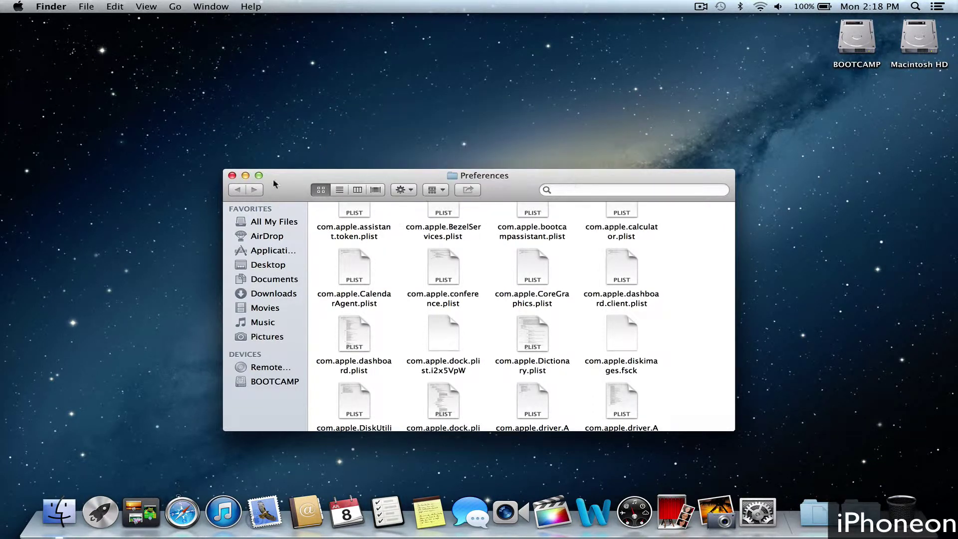
left_click(231, 175)
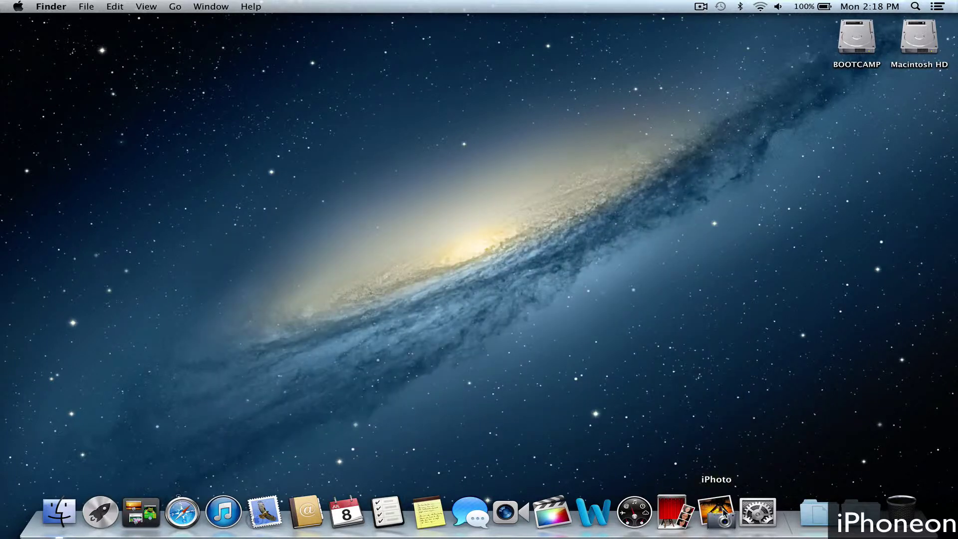
Set the wave photo as the desktop picture via Share > Set Desktop, then quit iPhoto
left_click(717, 513)
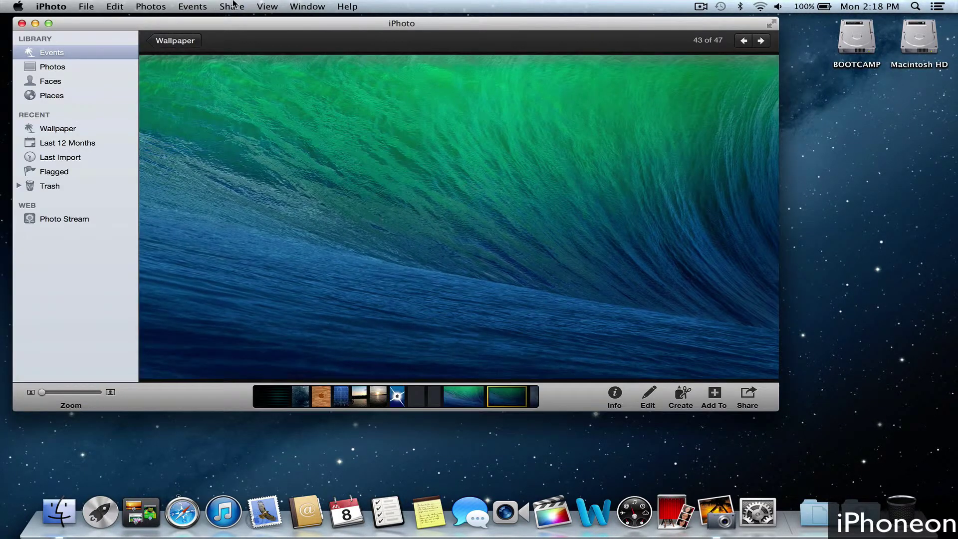
left_click(232, 6)
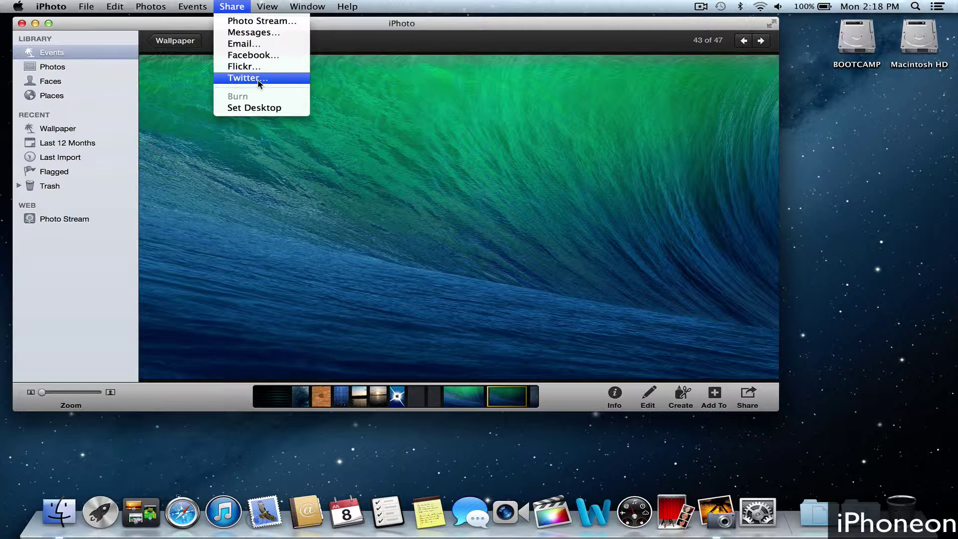
left_click(250, 108)
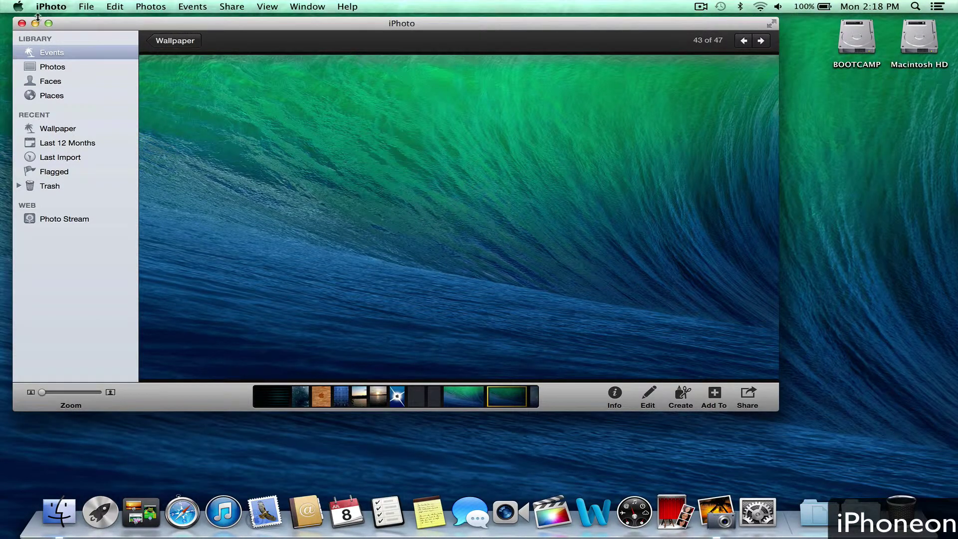
left_click(22, 23)
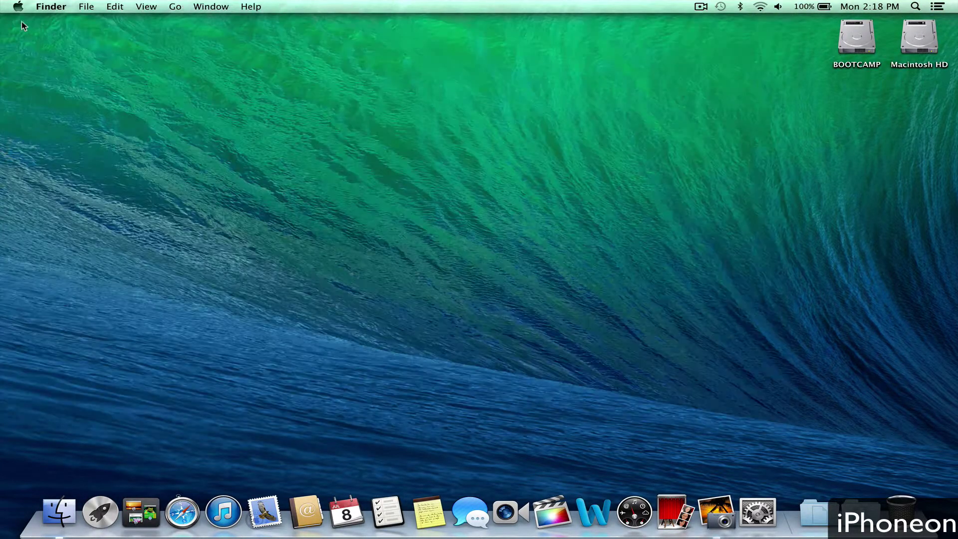
Restart the Mac and log back in with the wave wallpaper still applied
left_click(17, 7)
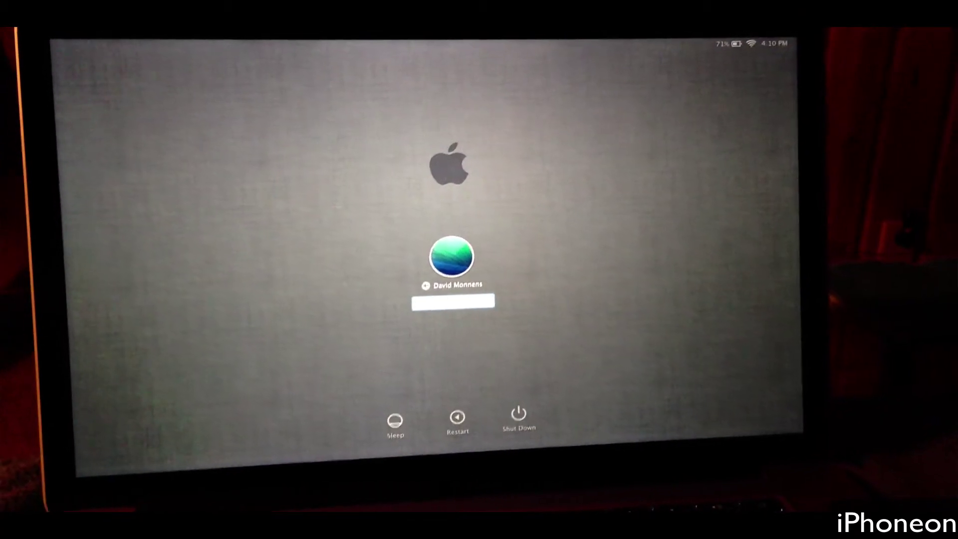
key("Return")
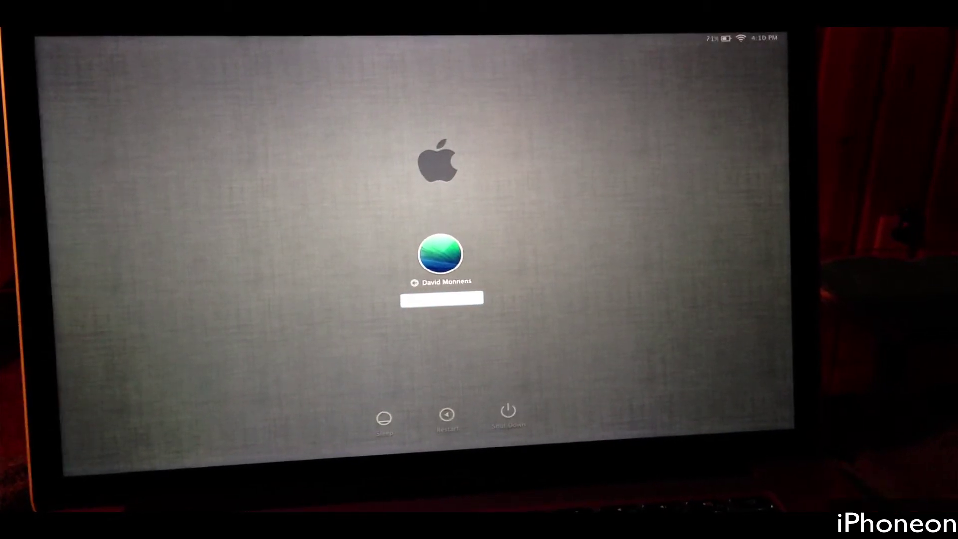